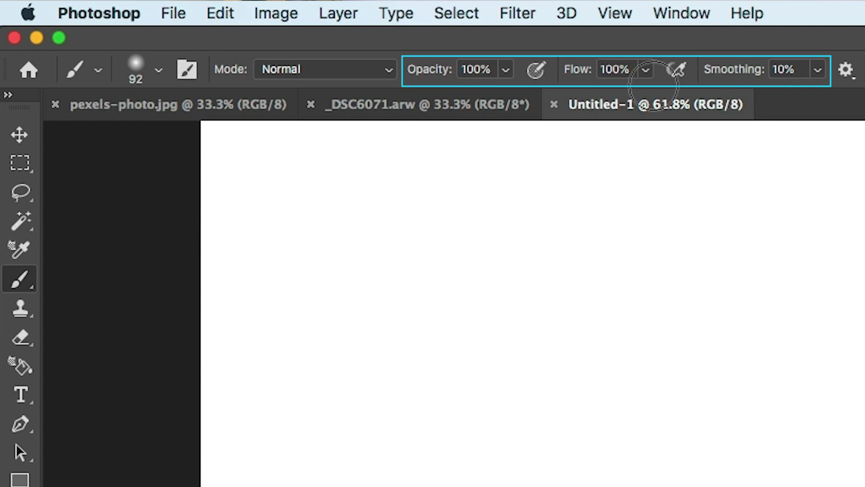
Raise brush Smoothing to 100%, then paint a straight and a wavy test stroke, undoing each
drag(730, 76, 810, 60)
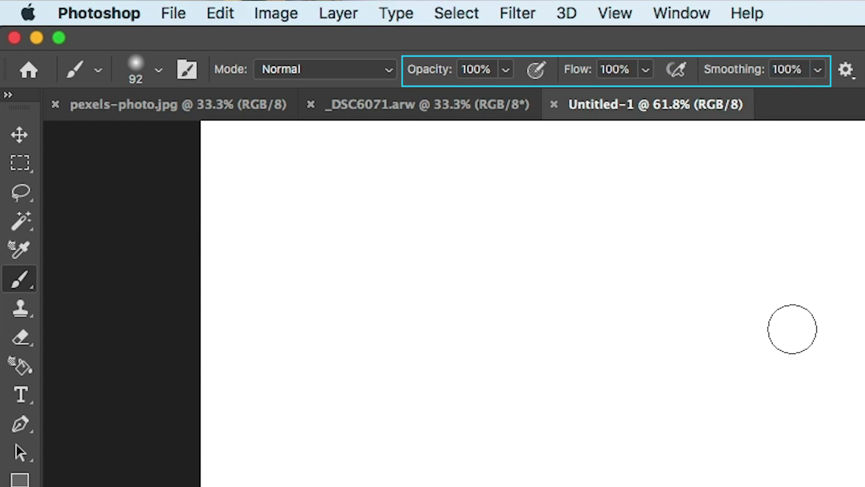
mouse_move(205, 290)
mouse_down()
mouse_move(254, 141)
mouse_move(409, 296)
mouse_move(434, 245)
mouse_up()
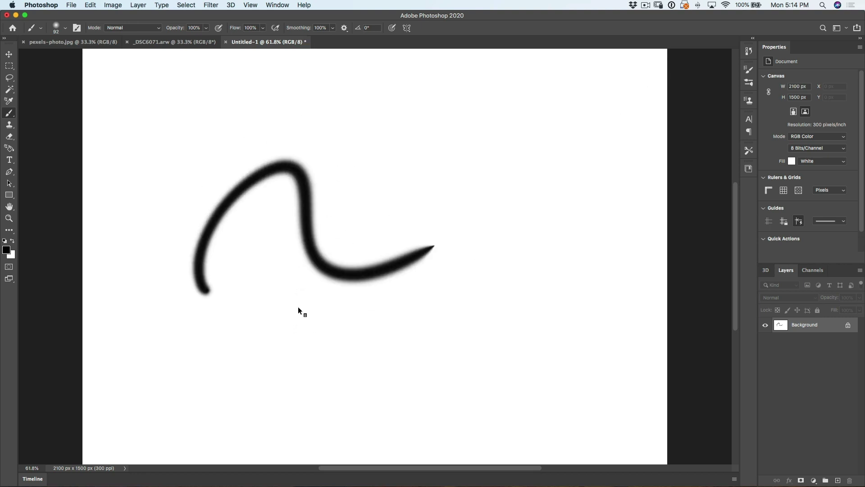
key(super+z)
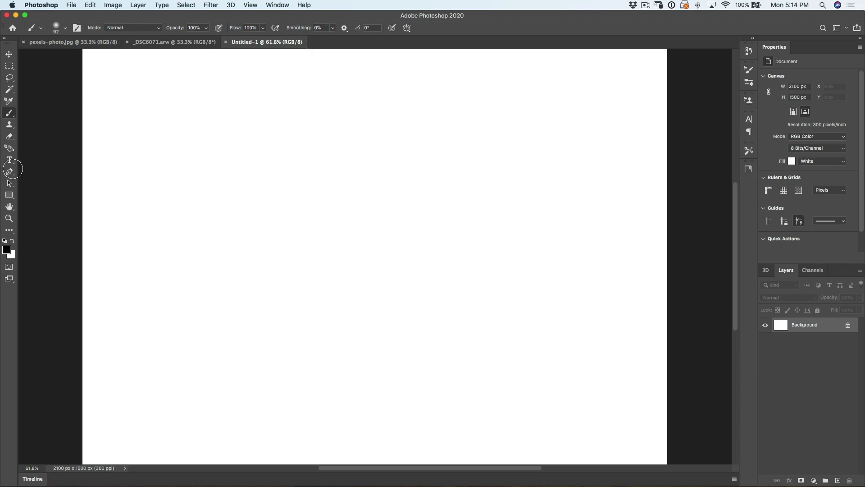
drag(162, 330, 520, 205)
key(super+z)
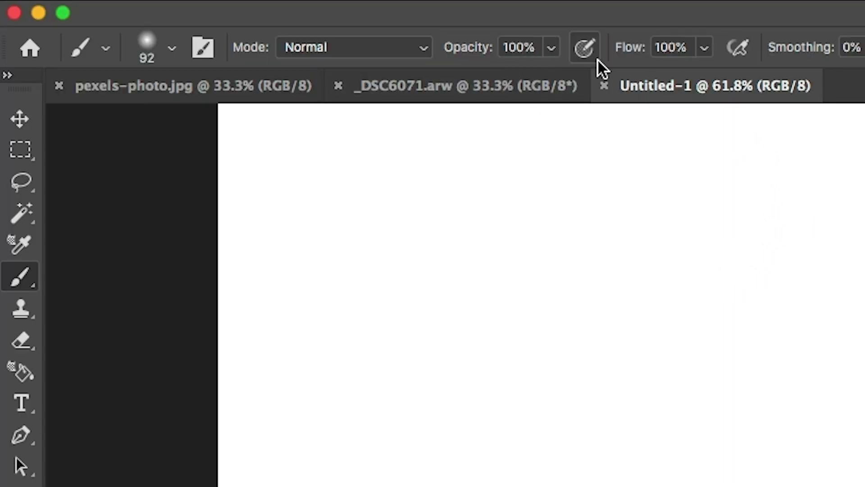
Dab a test mark, then select the regular Brush tool with the Soft Round preset
click(453, 408)
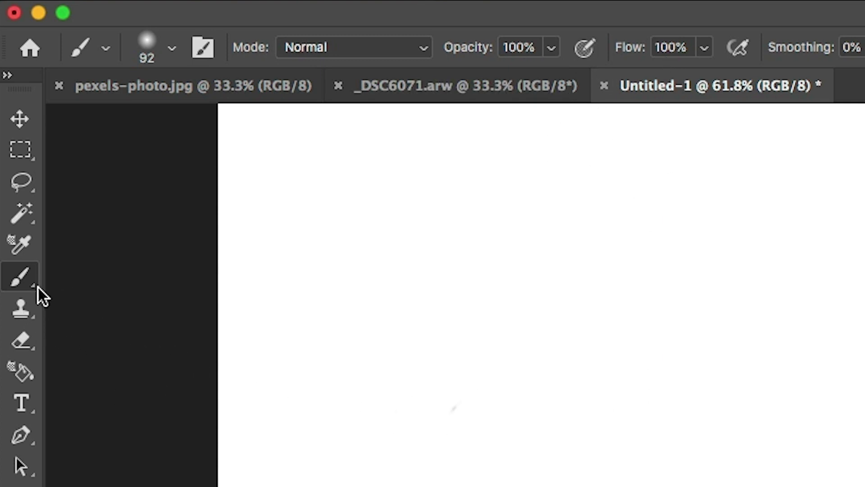
right_click(11, 283)
click(83, 273)
click(172, 48)
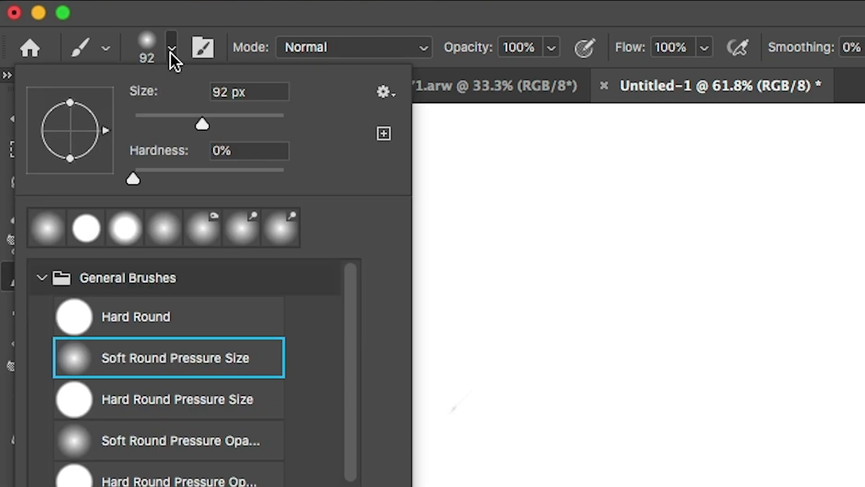
click(48, 228)
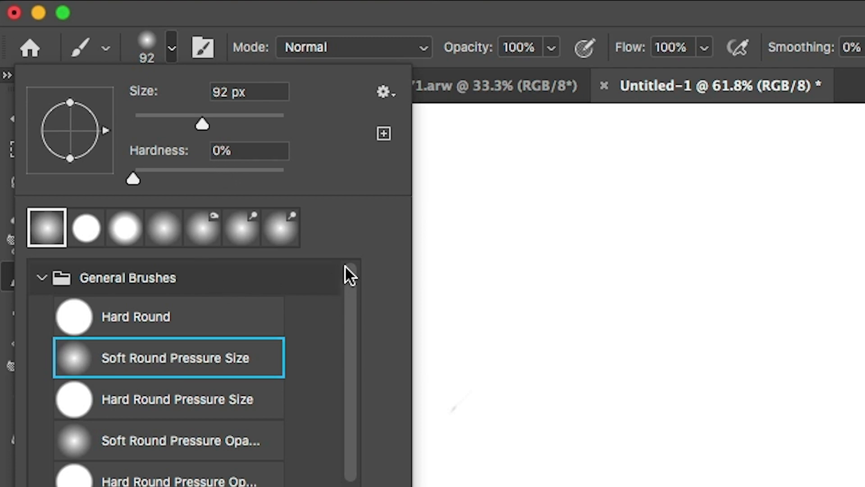
click(203, 51)
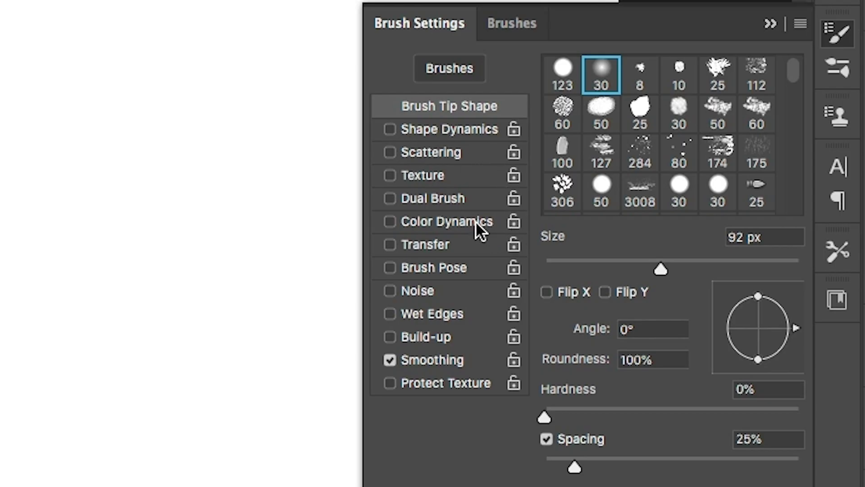
Enable Transfer in Brush Settings with Opacity Jitter Control set to Pen Pressure
click(434, 244)
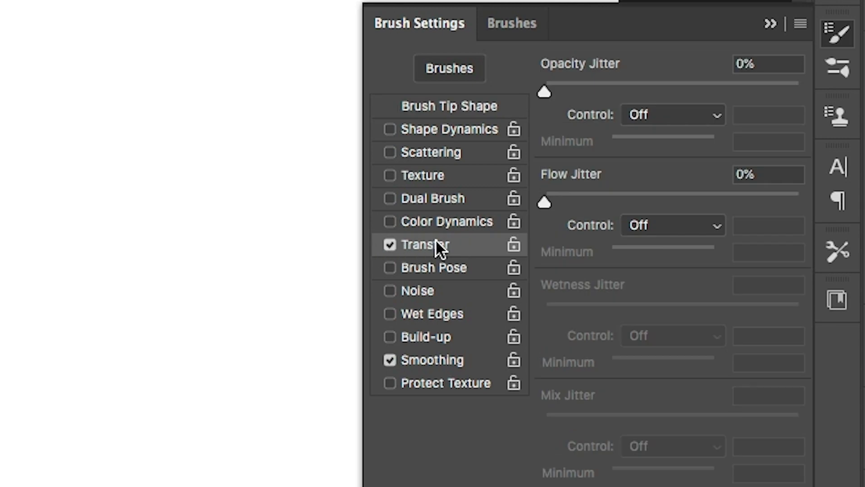
click(667, 116)
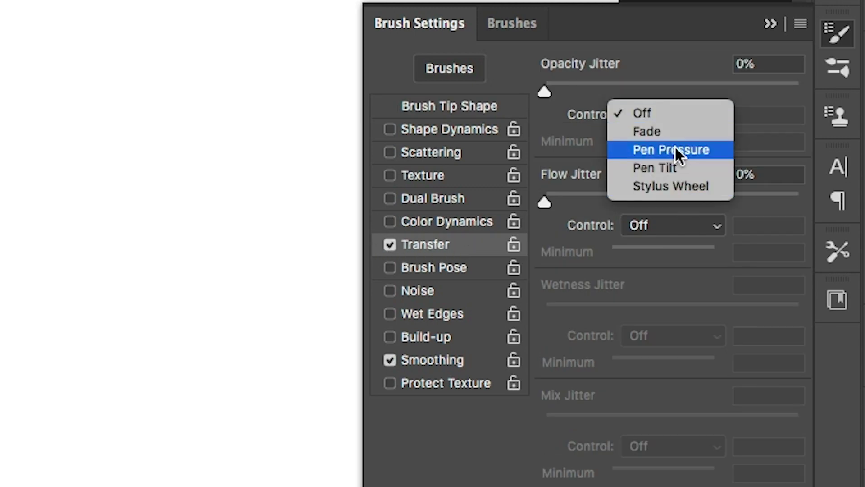
click(674, 149)
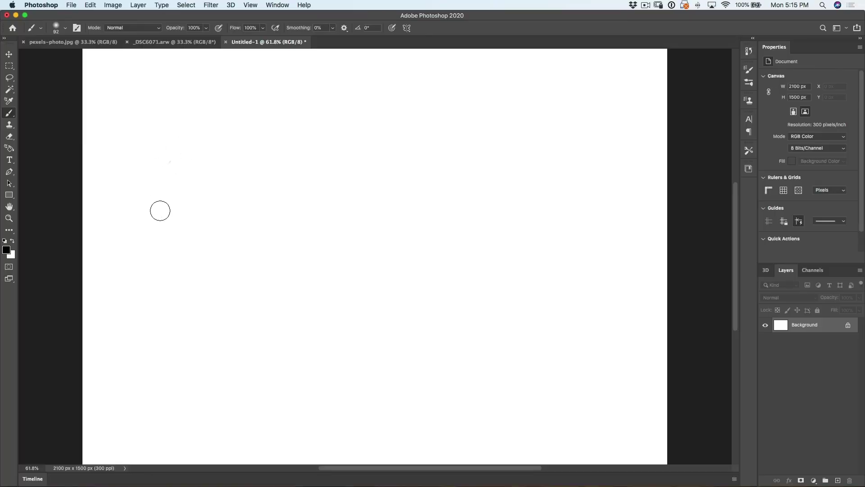
Paint light-to-dark grey pressure strokes, including a darker band and zigzag, then undo all three
mouse_move(159, 210)
mouse_down()
mouse_move(196, 171)
mouse_move(165, 247)
mouse_move(227, 161)
mouse_move(212, 206)
mouse_move(231, 203)
mouse_move(230, 224)
mouse_move(242, 210)
mouse_move(241, 226)
mouse_move(260, 207)
mouse_move(262, 220)
mouse_move(311, 213)
mouse_move(326, 223)
mouse_move(333, 214)
mouse_move(334, 242)
mouse_move(380, 207)
mouse_move(396, 220)
mouse_move(368, 322)
mouse_move(425, 238)
mouse_move(439, 330)
mouse_move(480, 303)
mouse_move(532, 326)
mouse_up()
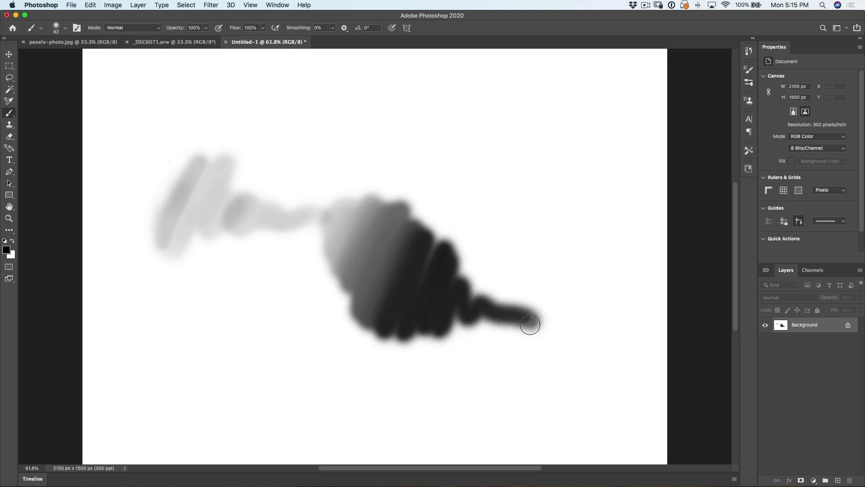
drag(244, 217, 207, 215)
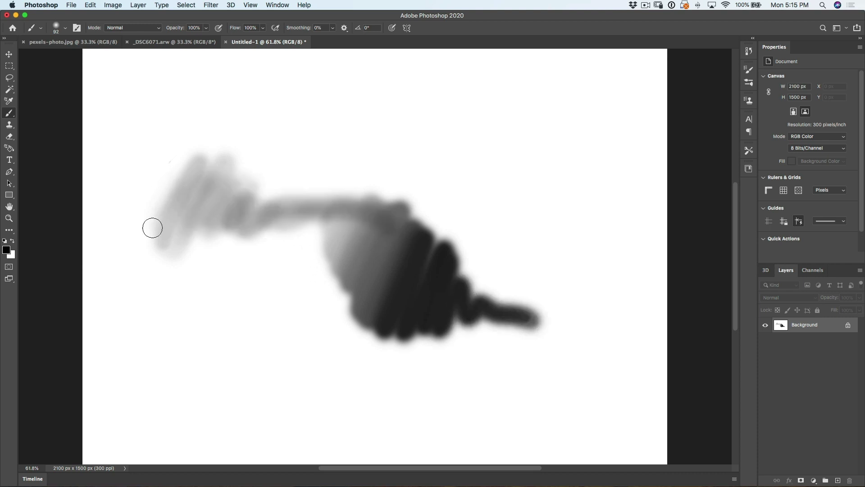
mouse_move(152, 228)
mouse_down()
mouse_move(199, 156)
mouse_move(218, 149)
mouse_move(239, 222)
mouse_move(273, 205)
mouse_move(336, 234)
mouse_up()
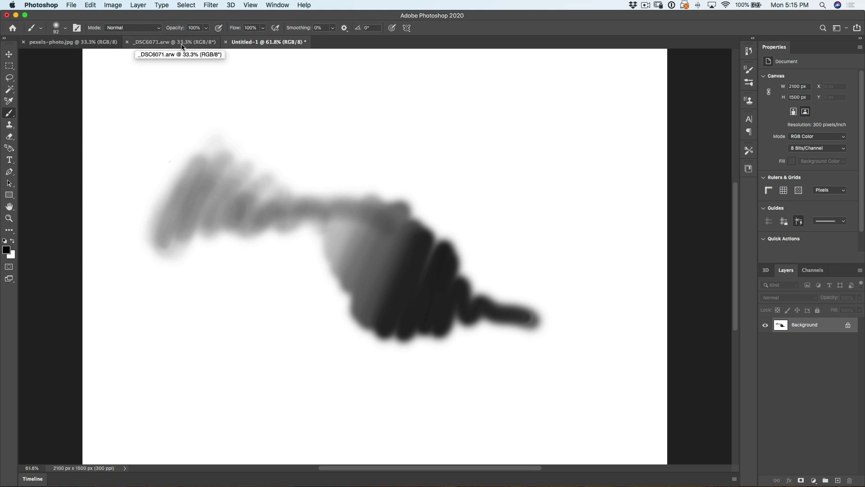
key(super+z)
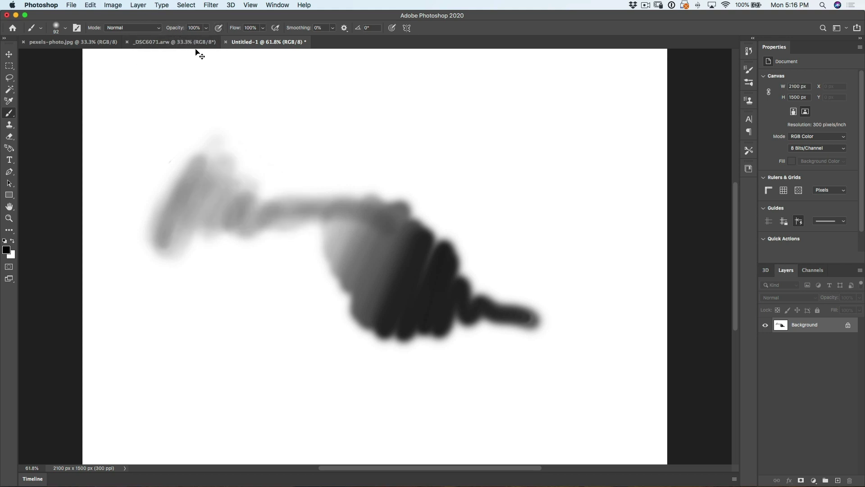
key(super+z)
key(super+z)
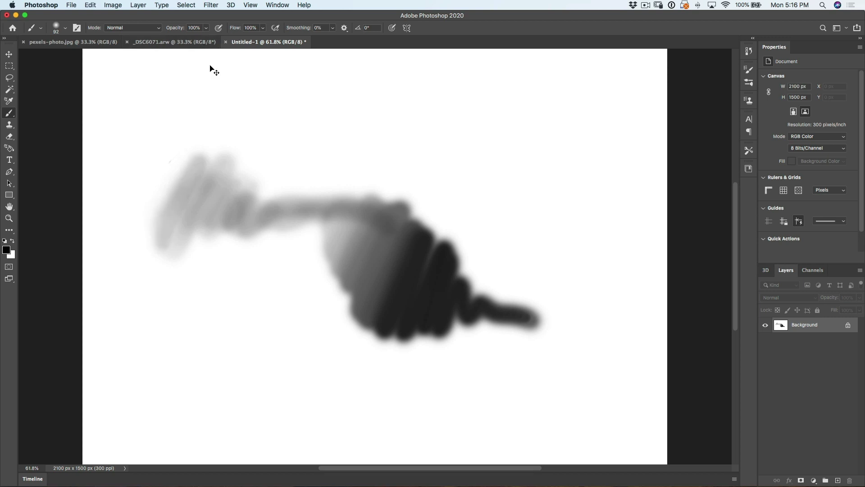
key(super+z)
key(super+z)
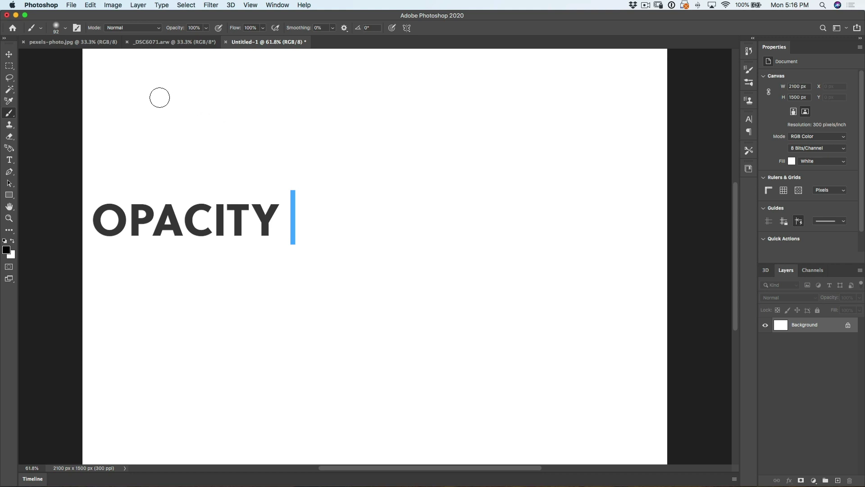
Paint a black freehand stroke across the top of the canvas
mouse_move(128, 104)
mouse_down()
mouse_move(311, 104)
mouse_move(579, 92)
mouse_up()
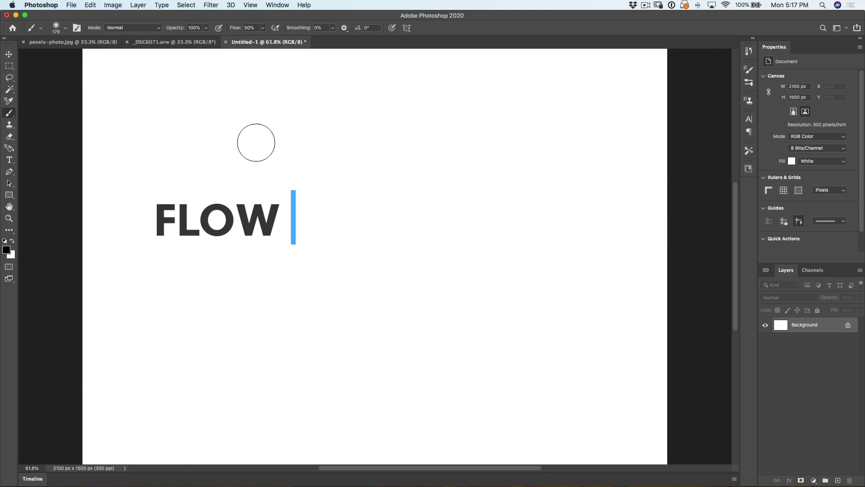
Set Flow to 10% and build a dense black diagonal stroke from overlapping passes
key(shift+1)
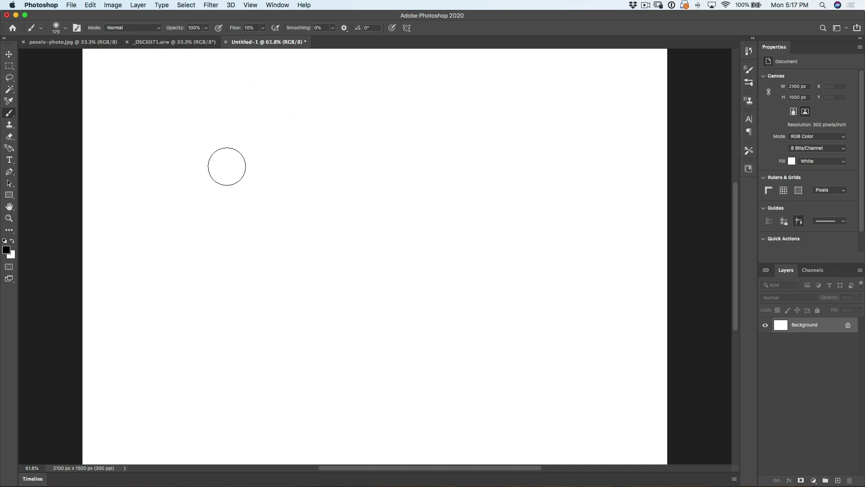
mouse_move(227, 166)
mouse_down()
mouse_move(228, 176)
mouse_move(299, 107)
mouse_move(239, 237)
mouse_move(355, 132)
mouse_move(278, 301)
mouse_move(343, 168)
mouse_move(331, 131)
mouse_up()
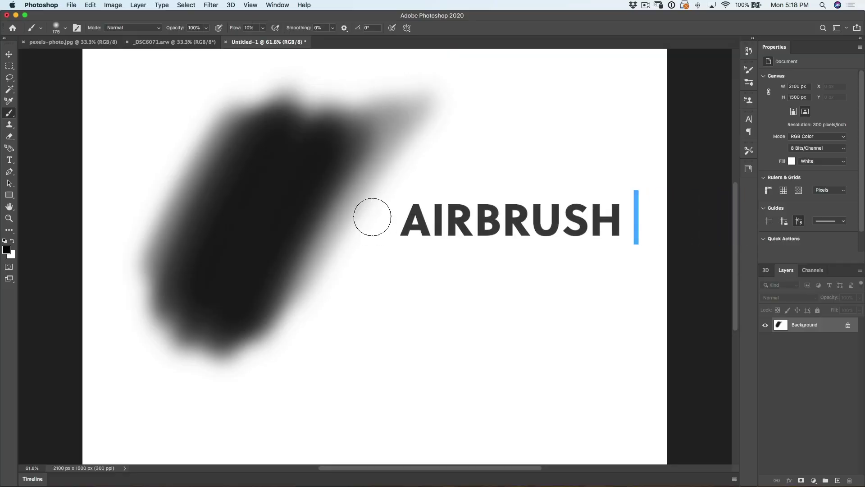
Paint grey airbrush strokes right of the black stroke, pool paint into a dark spot, then undo to blank
mouse_move(365, 307)
mouse_down()
mouse_move(433, 173)
mouse_move(349, 362)
mouse_move(422, 201)
mouse_move(405, 259)
mouse_move(380, 317)
mouse_move(424, 180)
mouse_move(345, 392)
mouse_move(338, 374)
mouse_move(377, 317)
mouse_move(368, 351)
mouse_move(430, 234)
mouse_move(444, 231)
mouse_move(403, 338)
mouse_move(410, 299)
mouse_move(397, 275)
mouse_move(351, 336)
mouse_move(383, 214)
mouse_move(365, 210)
mouse_move(312, 311)
mouse_move(347, 237)
mouse_move(334, 261)
mouse_up()
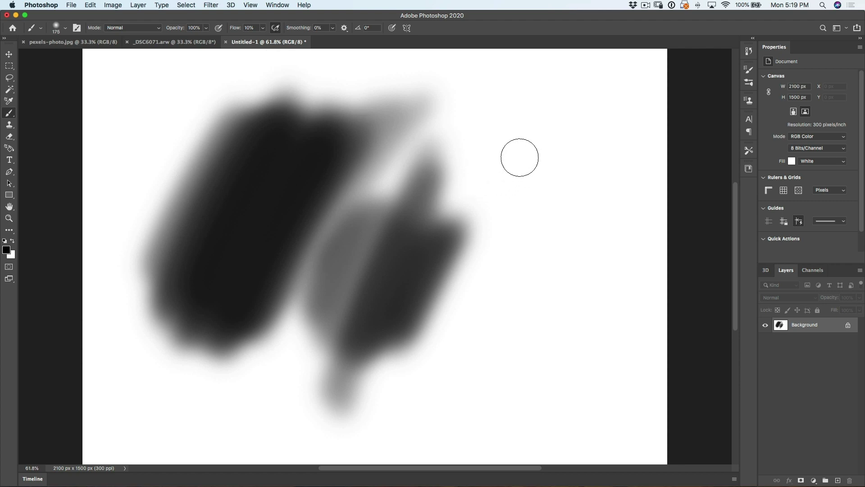
mouse_move(520, 157)
mouse_down()
mouse_move(478, 253)
mouse_move(520, 128)
mouse_move(544, 141)
mouse_move(527, 199)
mouse_move(481, 137)
mouse_move(550, 143)
mouse_move(518, 139)
mouse_move(497, 177)
mouse_up()
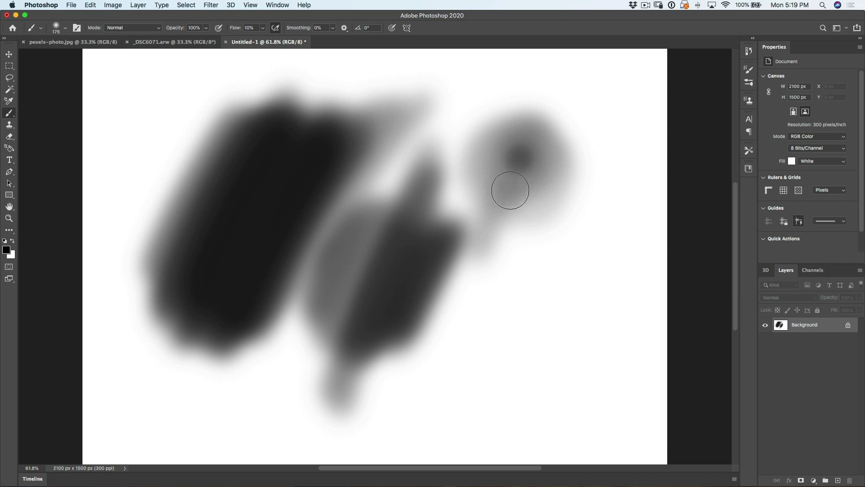
mouse_move(510, 190)
mouse_down()
mouse_move(487, 331)
mouse_move(519, 384)
mouse_move(493, 343)
mouse_move(487, 294)
mouse_move(527, 169)
mouse_move(527, 126)
mouse_move(493, 285)
mouse_move(497, 342)
mouse_up()
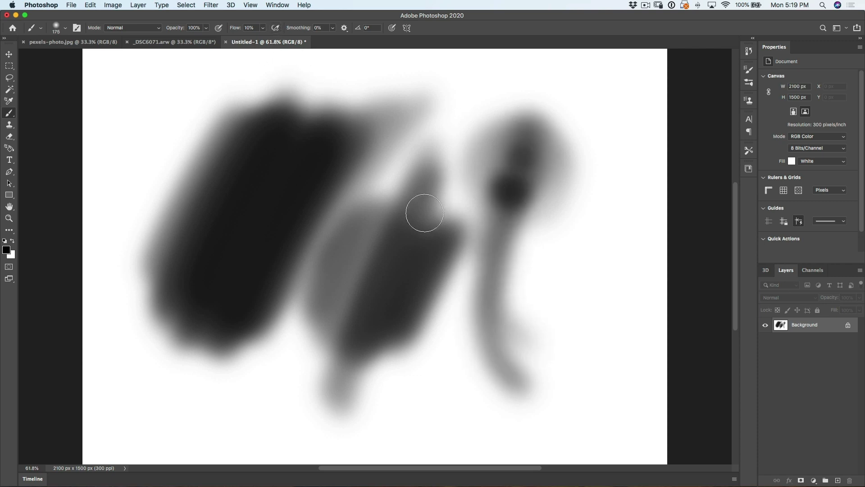
key(super+z)
key(super+z)
key(super+z)
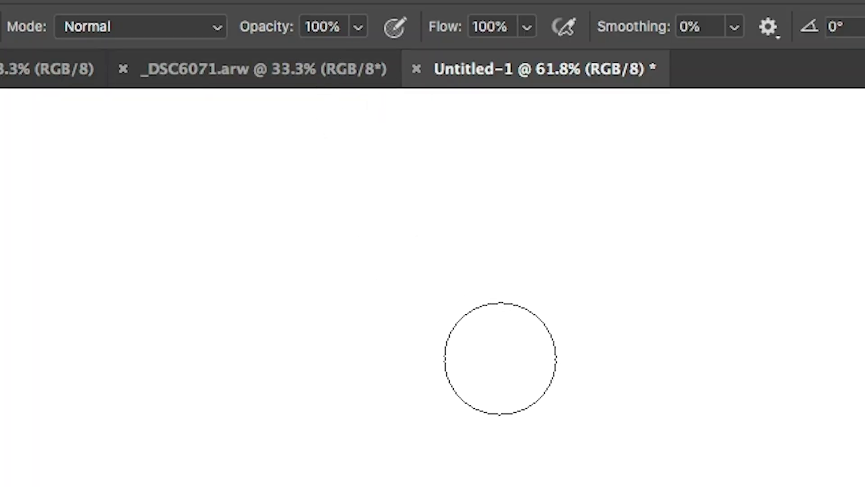
At 10% opacity, layer three overlapping black strokes into a soft grey triangle in the upper-left
key(1)
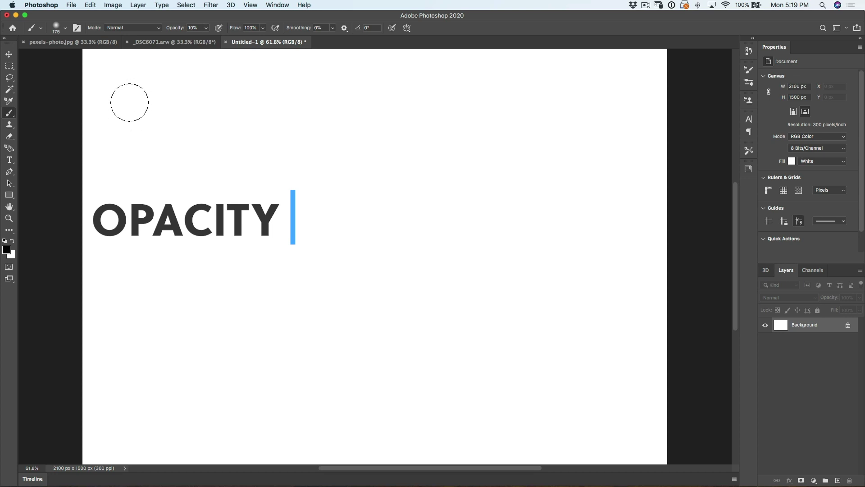
mouse_move(123, 114)
mouse_down()
mouse_move(151, 180)
mouse_move(271, 99)
mouse_move(235, 244)
mouse_move(257, 255)
mouse_move(204, 177)
mouse_up()
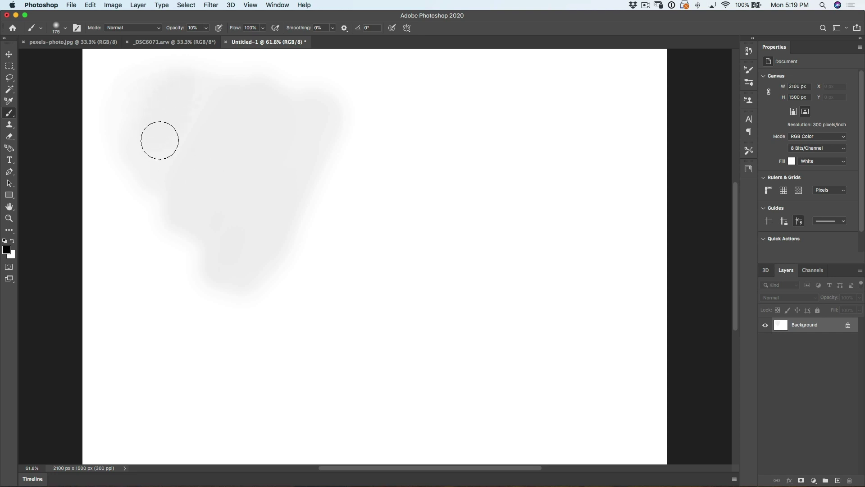
mouse_move(208, 127)
mouse_down()
mouse_move(221, 201)
mouse_move(276, 179)
mouse_move(313, 136)
mouse_move(283, 203)
mouse_move(277, 146)
mouse_move(211, 212)
mouse_move(182, 177)
mouse_up()
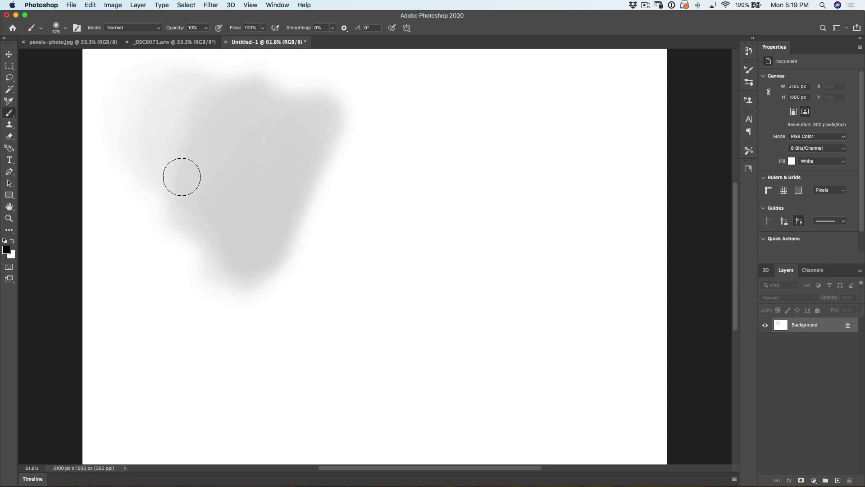
mouse_move(240, 150)
mouse_down()
mouse_move(303, 151)
mouse_move(198, 216)
mouse_move(173, 157)
mouse_move(282, 174)
mouse_move(266, 228)
mouse_move(298, 103)
mouse_move(227, 164)
mouse_move(185, 136)
mouse_move(257, 128)
mouse_move(251, 154)
mouse_move(180, 150)
mouse_move(286, 182)
mouse_move(174, 129)
mouse_move(222, 230)
mouse_move(284, 166)
mouse_up()
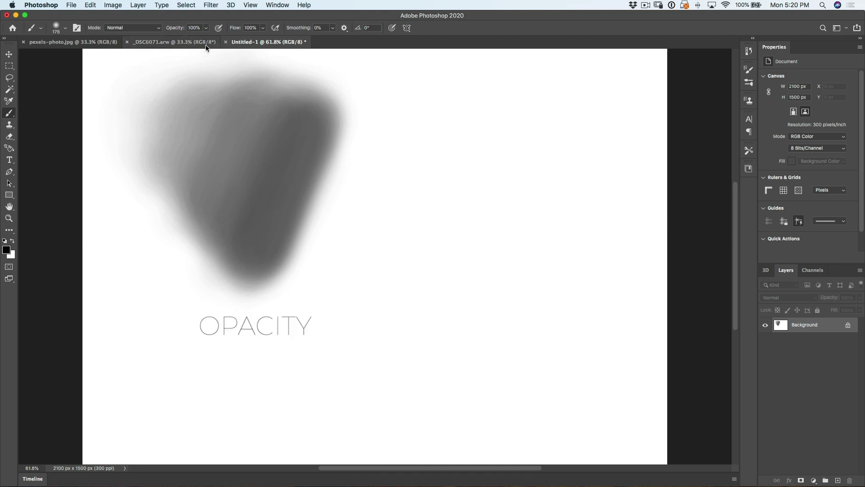
Set Flow to 10% and paint a soft grey shape on the right side of the canvas
key(shift+1)
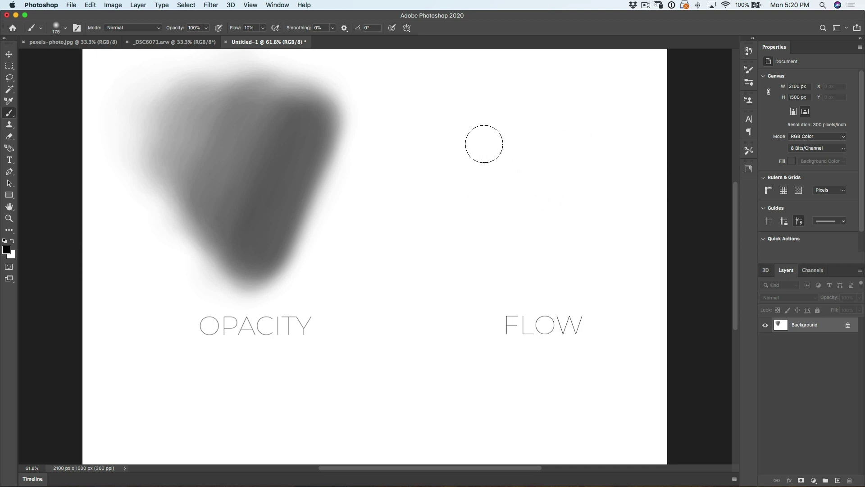
mouse_move(448, 157)
mouse_down()
mouse_move(439, 197)
mouse_move(481, 147)
mouse_move(501, 157)
mouse_move(486, 238)
mouse_move(547, 135)
mouse_move(542, 241)
mouse_move(500, 160)
mouse_move(491, 219)
mouse_move(481, 184)
mouse_move(510, 288)
mouse_move(475, 201)
mouse_move(449, 252)
mouse_up()
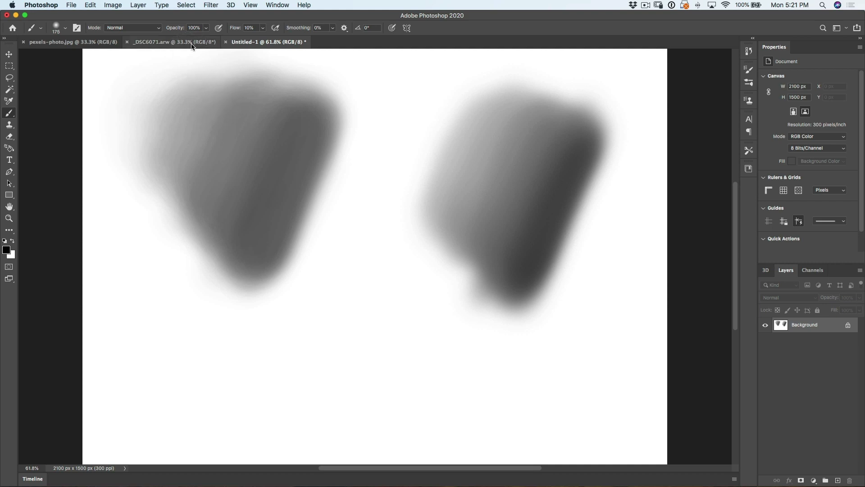
Set the brush opacity to 30%
key(3)
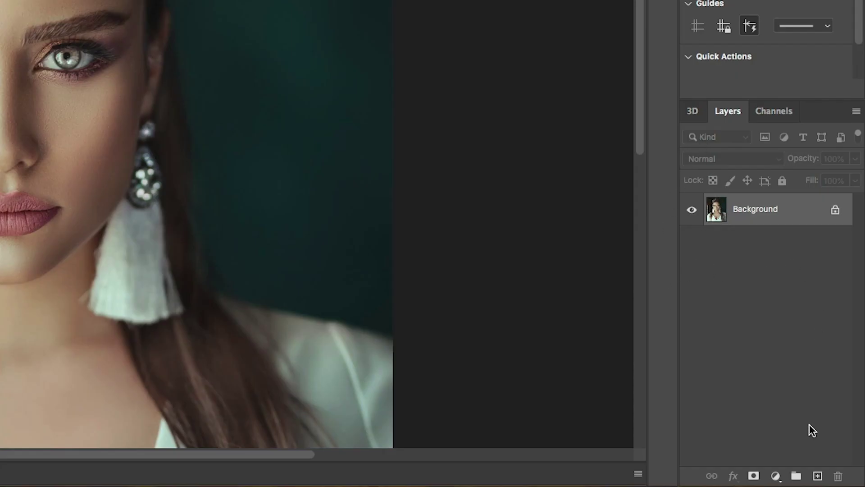
Create Layer 1 above the Background with Soft Light chosen as its mode in the New Layer dialog
alt+click(817, 476)
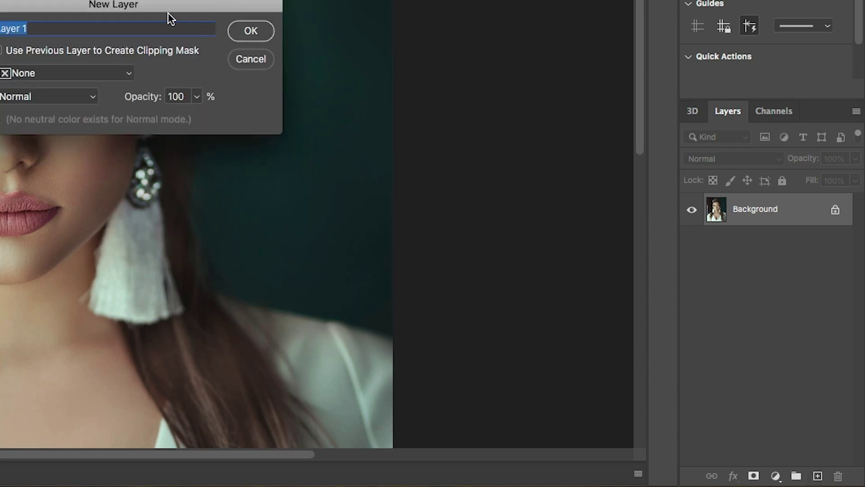
click(39, 92)
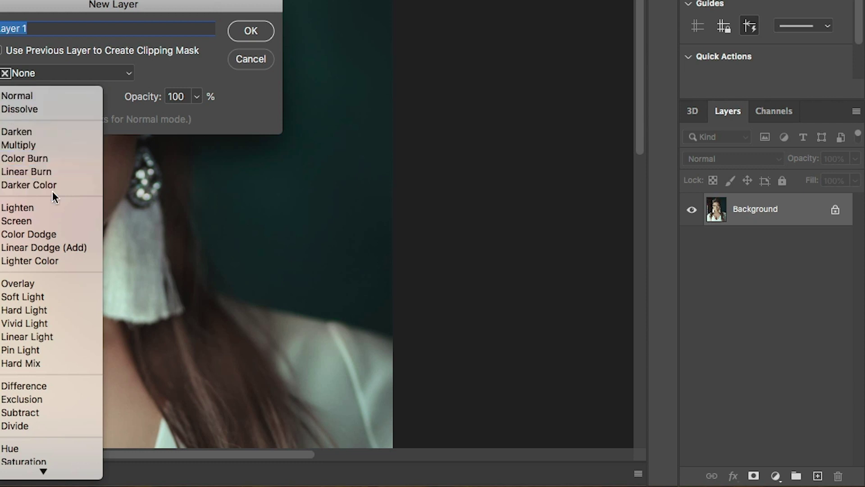
click(59, 294)
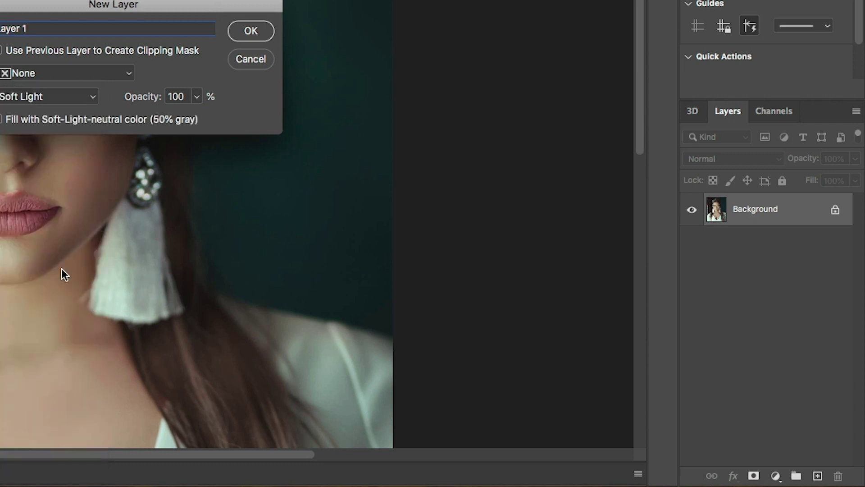
click(250, 31)
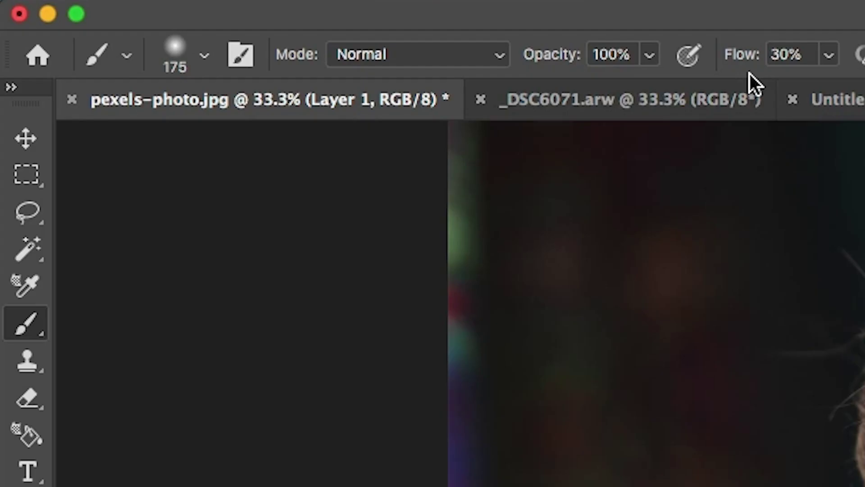
Lower the brush flow to 10% and resize the brush to about 424 px
key(shift+1)
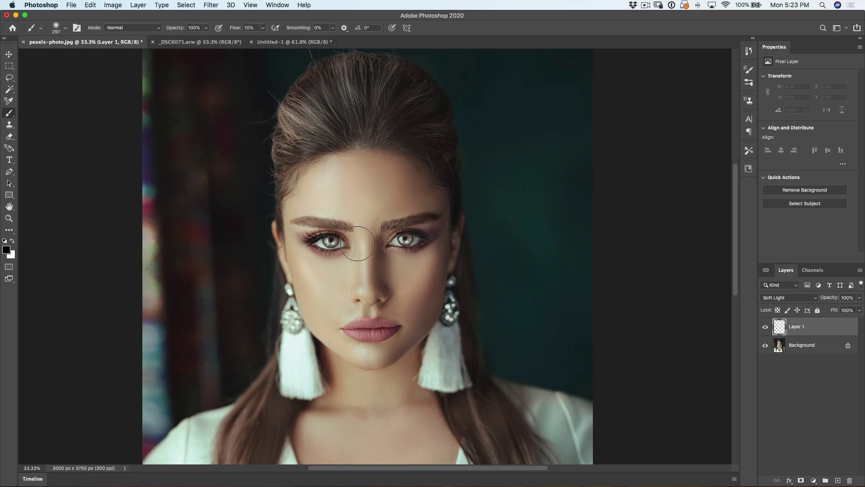
mouse_move(356, 247)
mouse_down()
mouse_move(382, 250)
mouse_move(375, 246)
mouse_up()
drag(333, 248, 319, 252)
Paint soft black shadows over the cheeks and chin, then raise flow to 30%
mouse_move(290, 200)
mouse_down()
mouse_move(307, 318)
mouse_move(282, 207)
mouse_move(302, 305)
mouse_up()
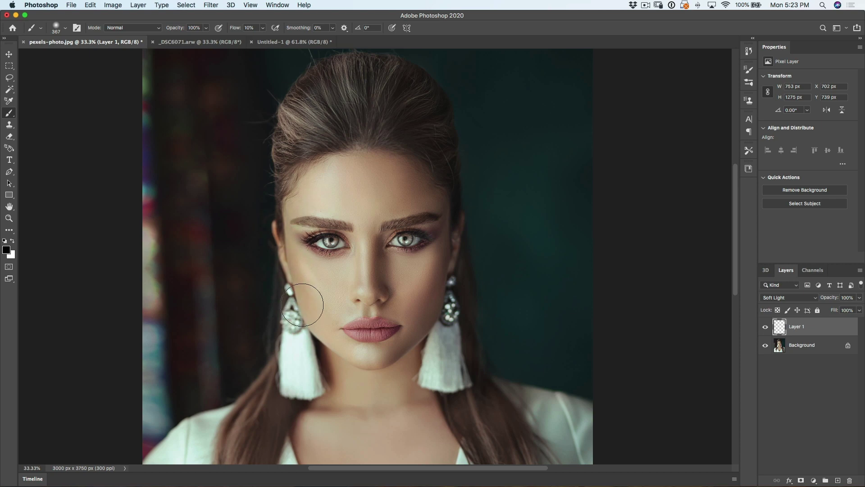
mouse_move(300, 159)
mouse_down()
mouse_move(313, 309)
mouse_move(295, 153)
mouse_up()
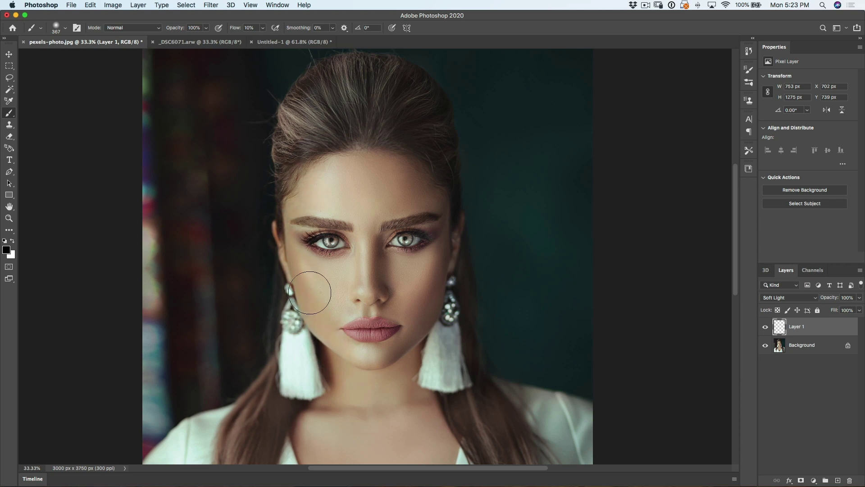
mouse_move(310, 293)
mouse_down()
mouse_move(283, 207)
mouse_move(296, 247)
mouse_up()
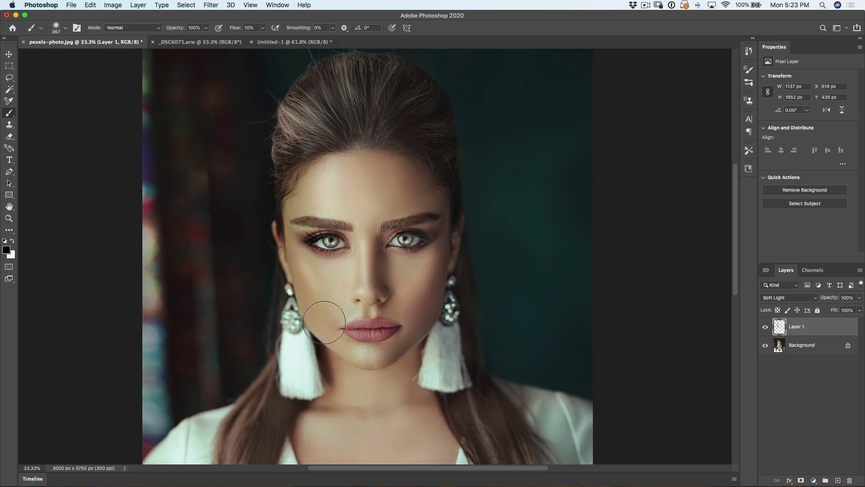
mouse_move(292, 189)
mouse_down()
mouse_move(335, 328)
mouse_move(298, 197)
mouse_move(288, 236)
mouse_move(351, 372)
mouse_move(407, 287)
mouse_move(443, 275)
mouse_move(420, 320)
mouse_move(435, 140)
mouse_move(440, 303)
mouse_move(443, 167)
mouse_move(431, 312)
mouse_move(443, 145)
mouse_move(409, 285)
mouse_move(428, 262)
mouse_move(438, 162)
mouse_move(447, 295)
mouse_move(437, 137)
mouse_move(423, 329)
mouse_up()
key(shift+3)
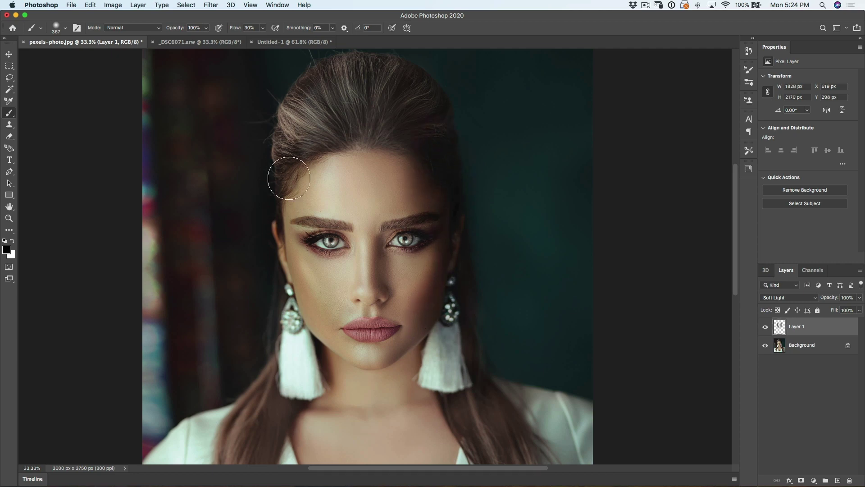
Paint black shadows along the temple, hairline, jawline, neck, nose sides and forehead at 30% flow
mouse_move(290, 212)
mouse_down()
mouse_move(280, 250)
mouse_move(276, 174)
mouse_move(339, 130)
mouse_move(409, 131)
mouse_up()
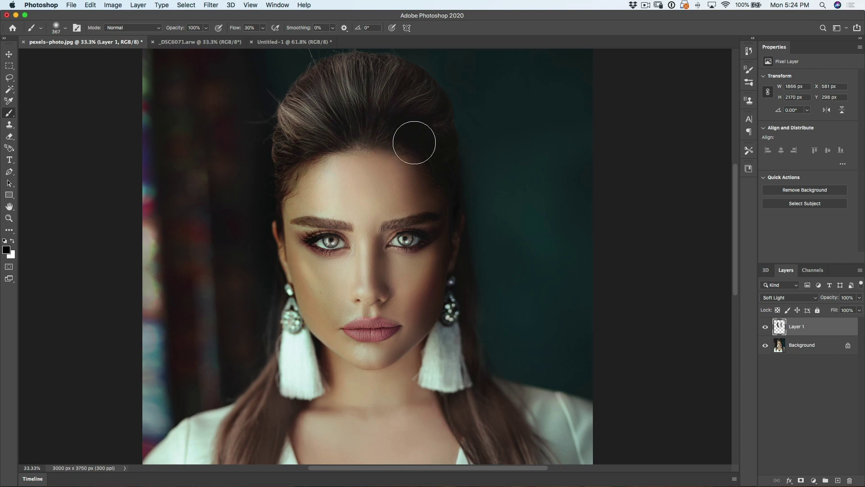
mouse_move(403, 136)
mouse_down()
mouse_move(308, 163)
mouse_move(393, 141)
mouse_up()
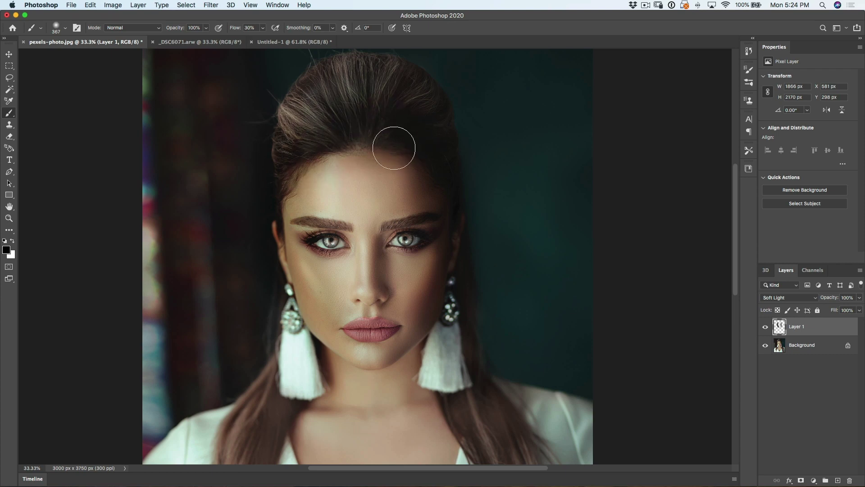
mouse_move(322, 373)
mouse_down()
mouse_move(374, 391)
mouse_move(443, 350)
mouse_move(405, 381)
mouse_move(325, 374)
mouse_move(375, 382)
mouse_move(439, 349)
mouse_move(406, 371)
mouse_move(328, 381)
mouse_move(348, 383)
mouse_move(337, 391)
mouse_move(410, 378)
mouse_up()
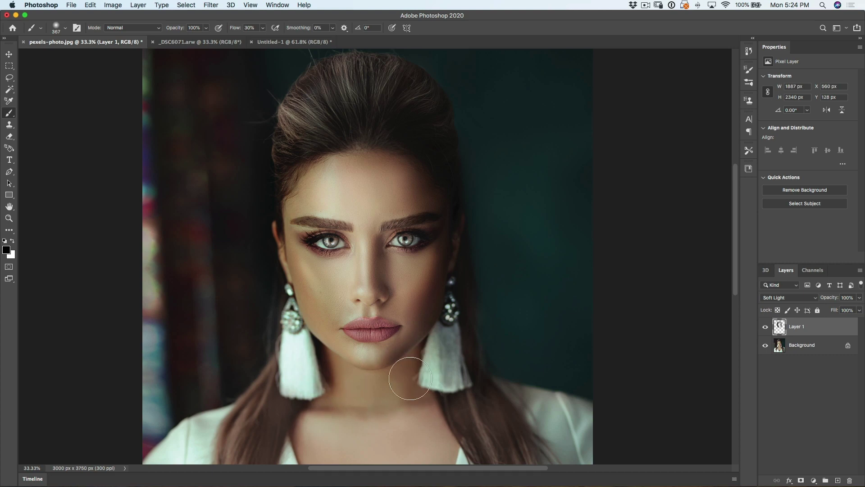
mouse_move(438, 352)
mouse_down()
mouse_move(311, 368)
mouse_move(374, 418)
mouse_move(406, 403)
mouse_move(431, 408)
mouse_up()
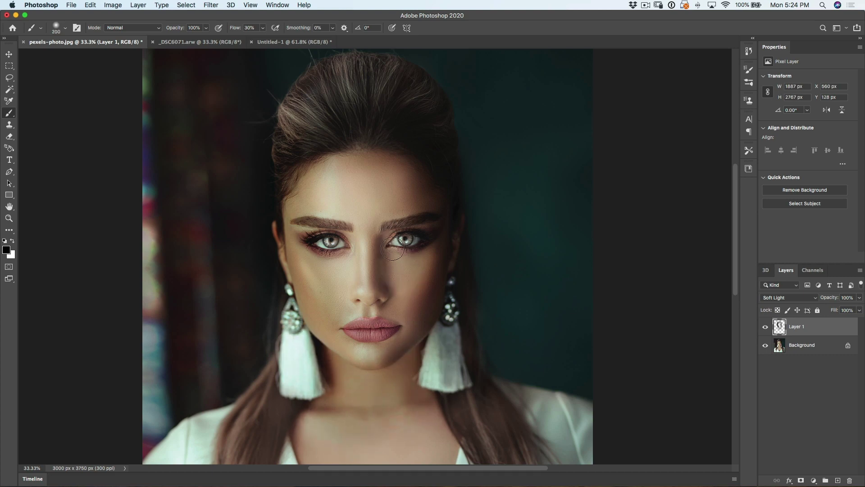
mouse_move(383, 239)
mouse_down()
mouse_move(391, 304)
mouse_move(373, 248)
mouse_move(419, 214)
mouse_move(370, 249)
mouse_move(367, 261)
mouse_move(426, 210)
mouse_move(368, 273)
mouse_move(431, 199)
mouse_move(375, 235)
mouse_move(430, 210)
mouse_move(381, 253)
mouse_up()
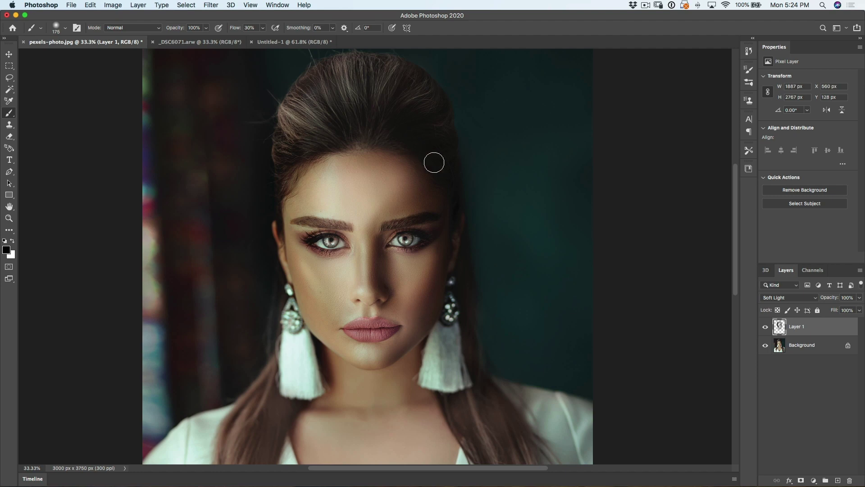
drag(400, 179, 385, 187)
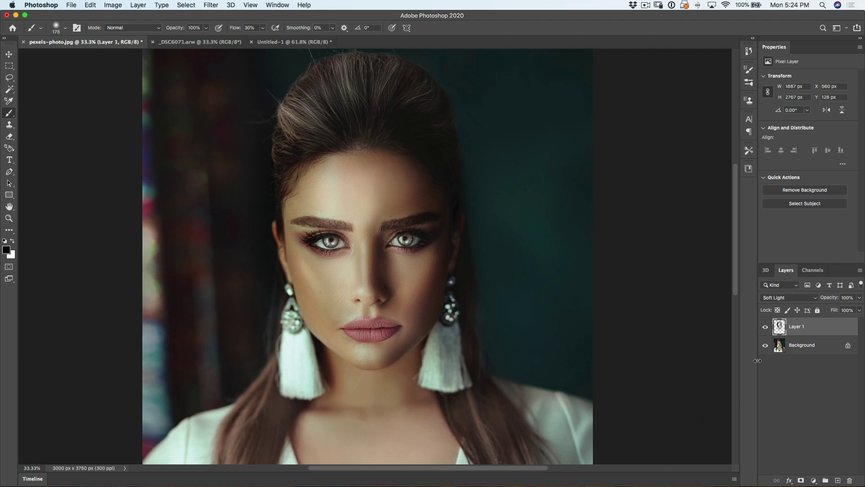
click(766, 328)
click(766, 328)
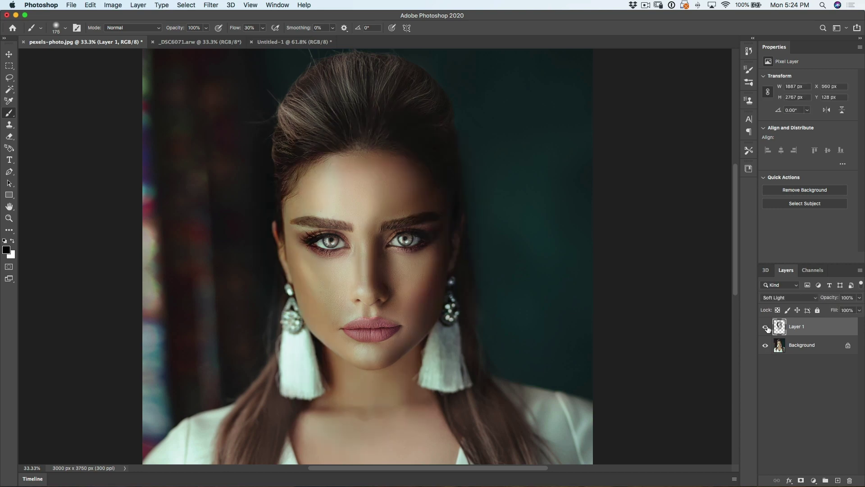